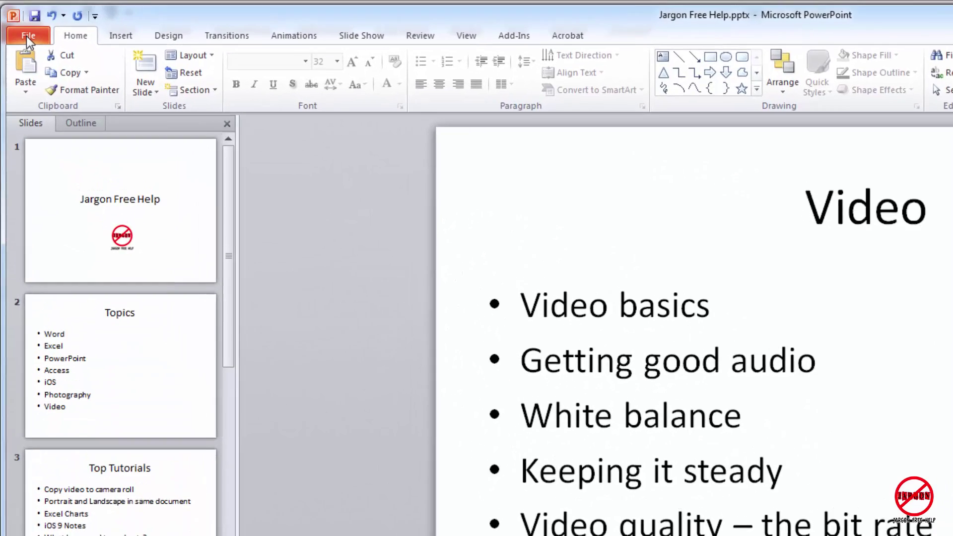
Step: Start a Create Adobe PDF save from the File menu's Save & Send page
left_click(18, 25)
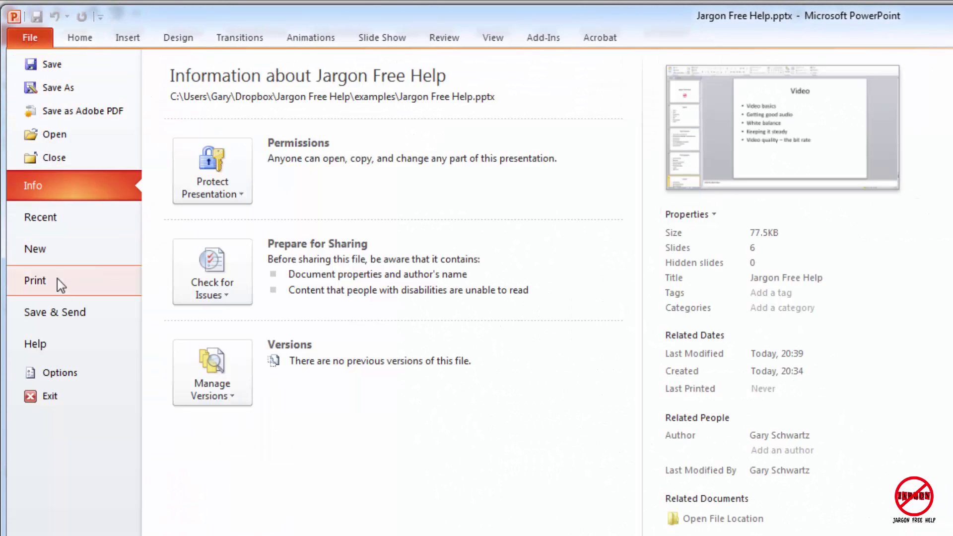
left_click(62, 322)
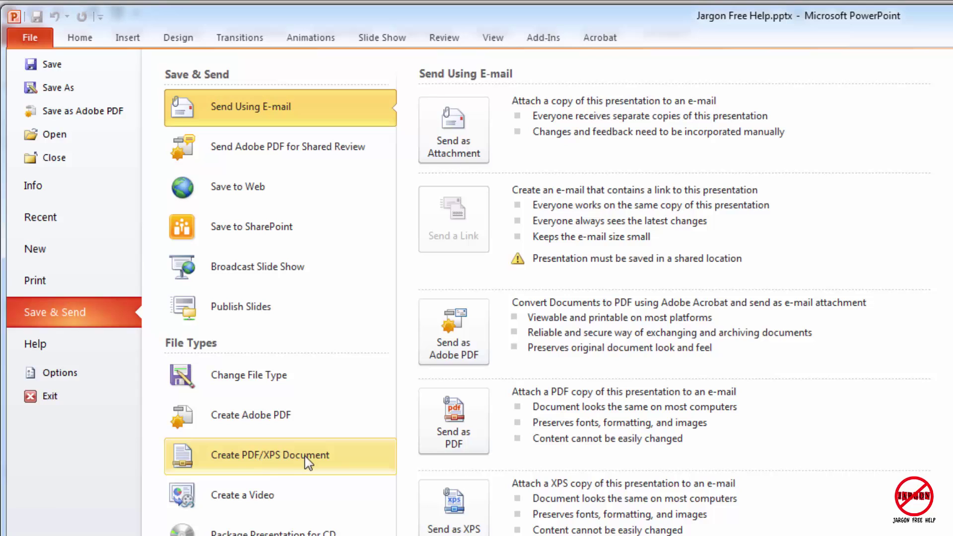
left_click(265, 420)
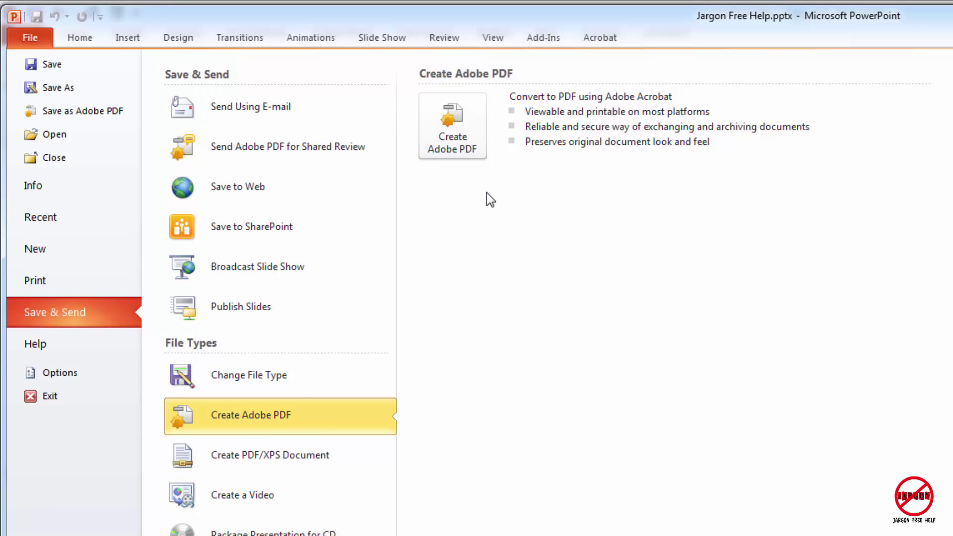
left_click(459, 142)
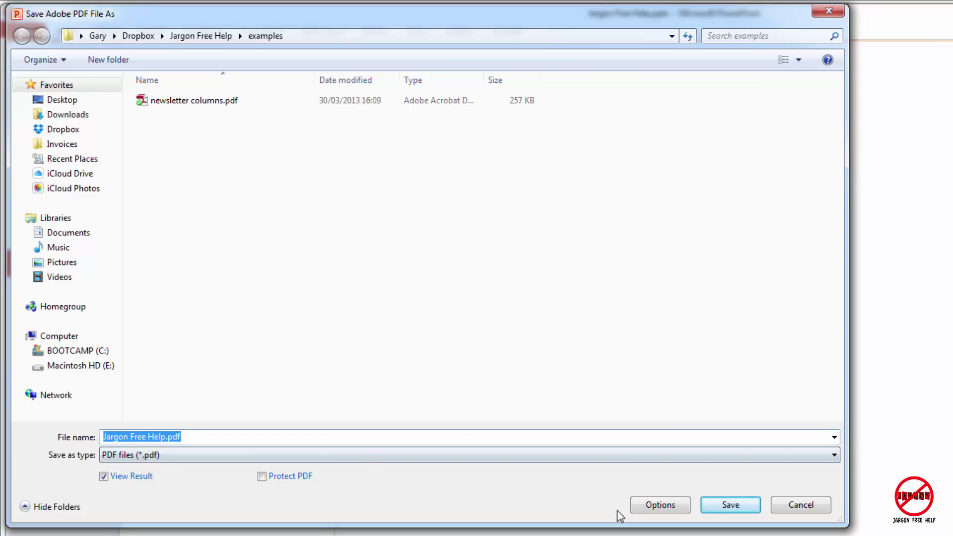
Step: Turn on Convert Speaker Notes in the PDF options, then cancel the Acrobat save
left_click(667, 506)
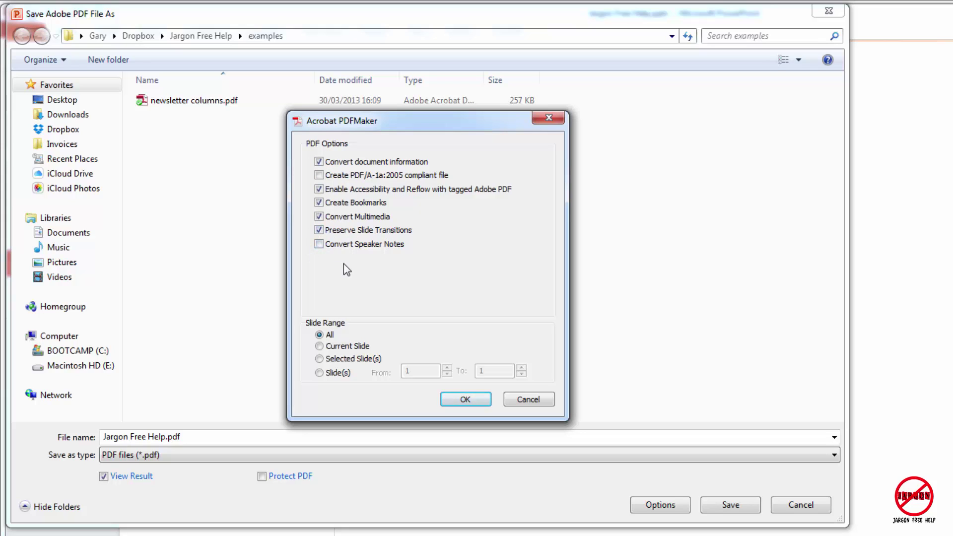
left_click(320, 247)
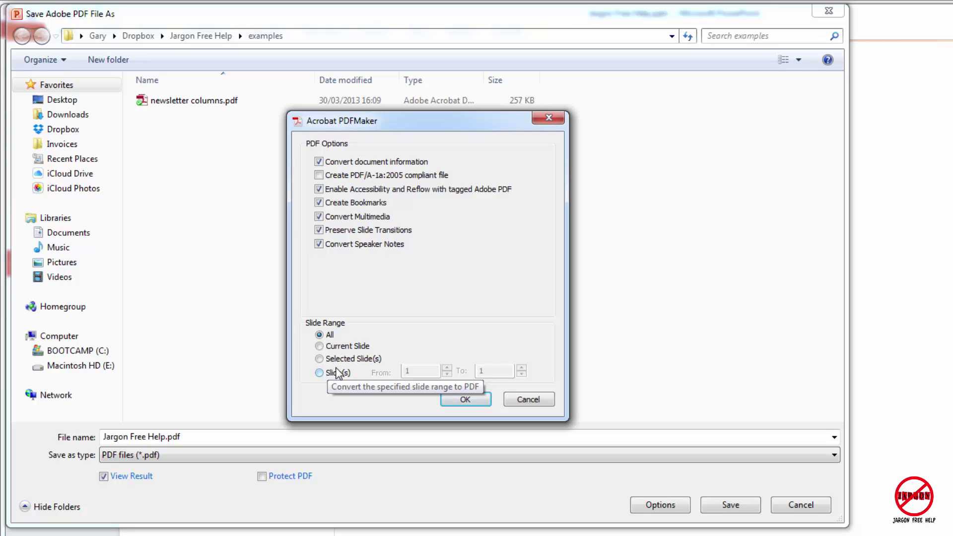
left_click(466, 400)
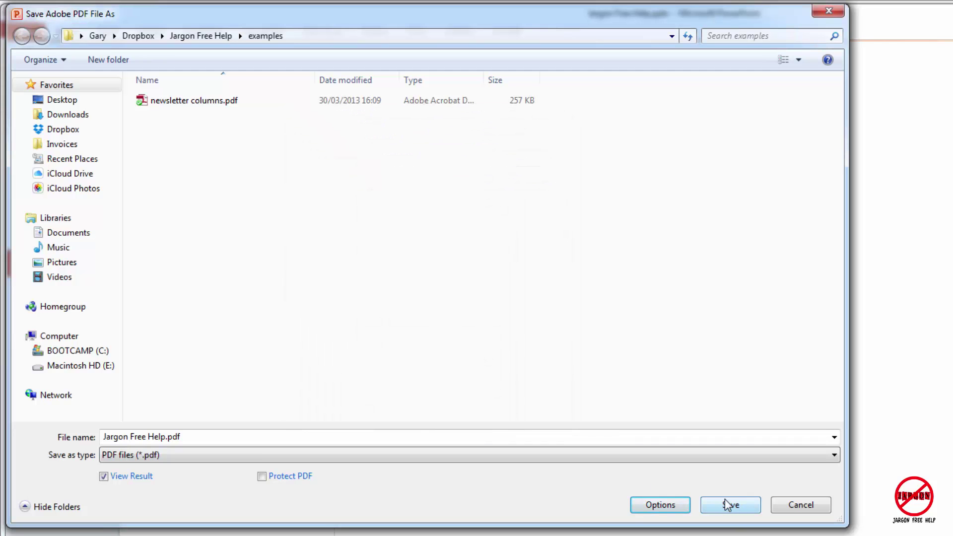
left_click(799, 506)
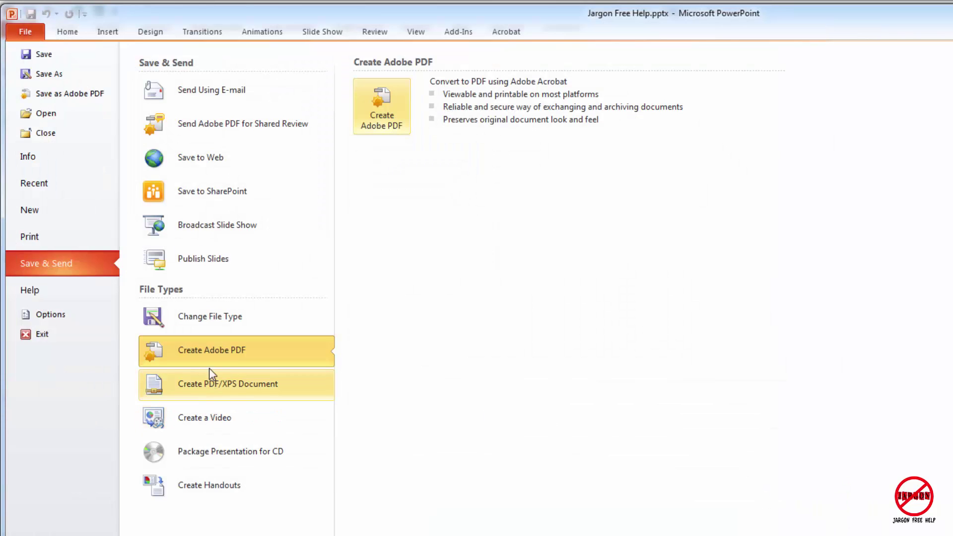
Step: Start a Create PDF/XPS publish and limit the Options range to slides 1–6
left_click(206, 389)
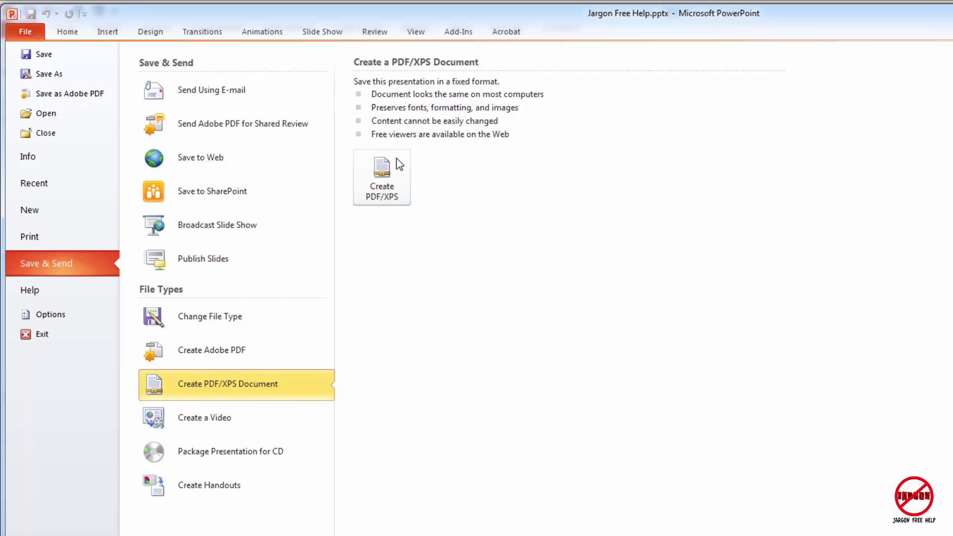
left_click(381, 181)
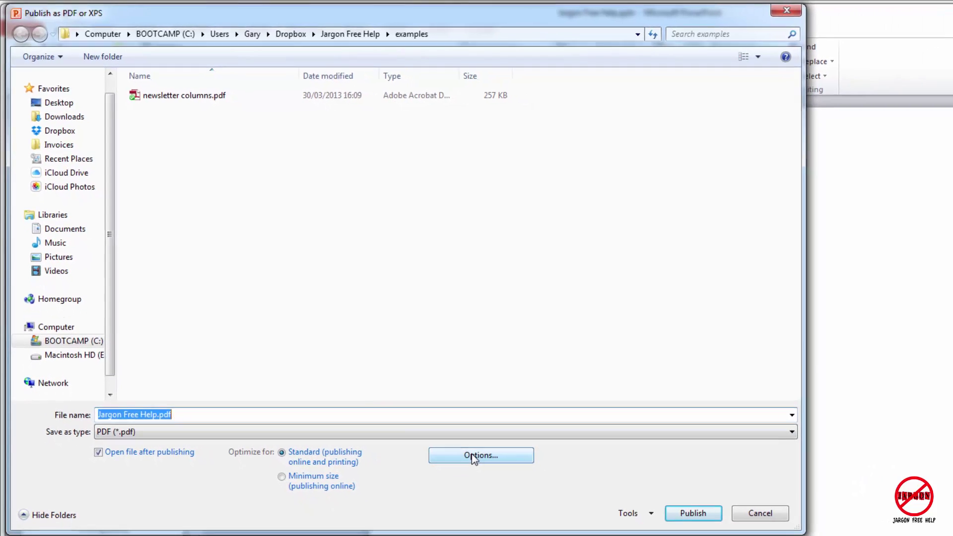
left_click(474, 458)
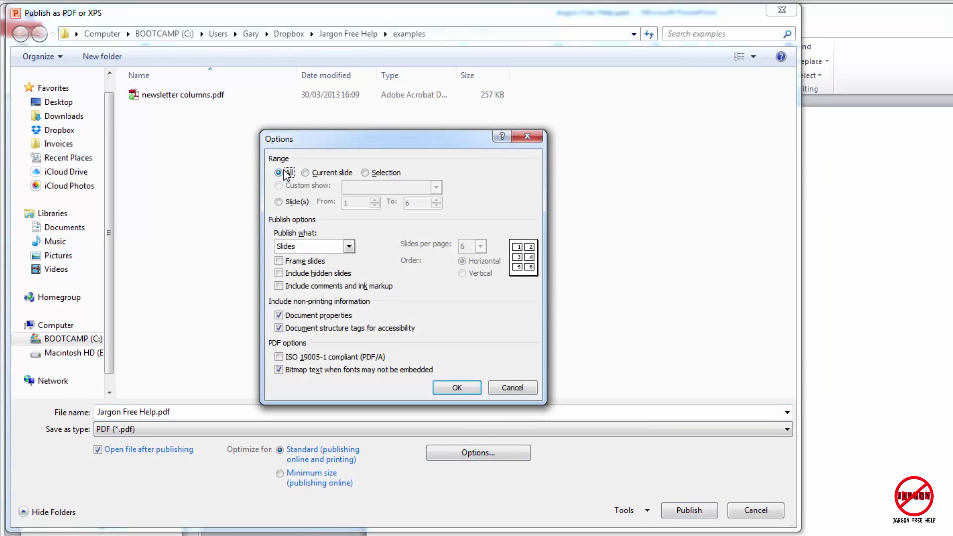
left_click(279, 202)
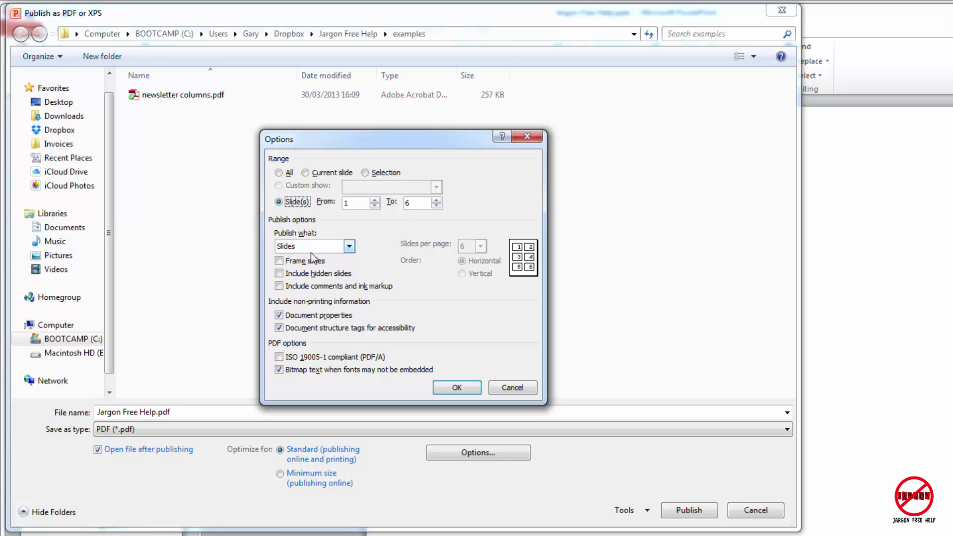
Step: Publish Handouts with 4 slides per page in Vertical order
left_click(350, 246)
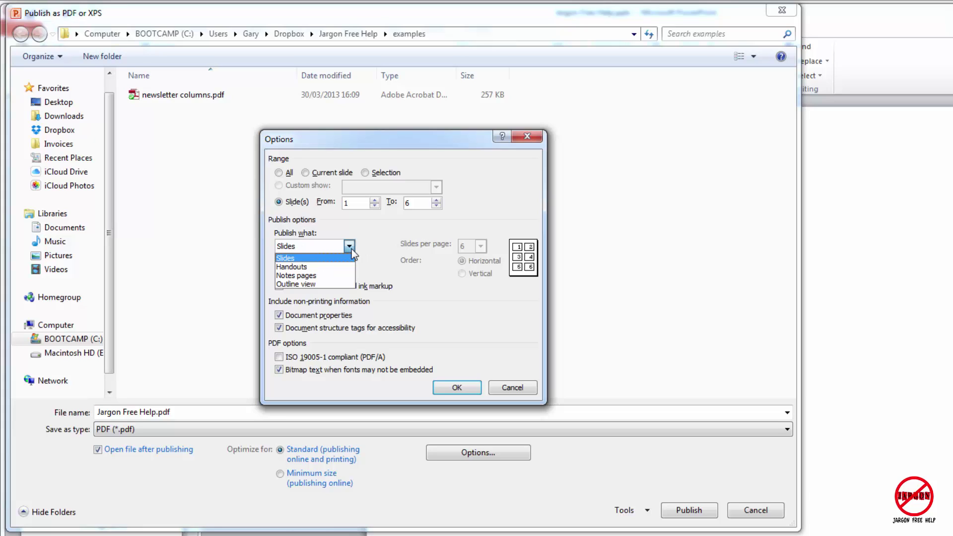
left_click(330, 266)
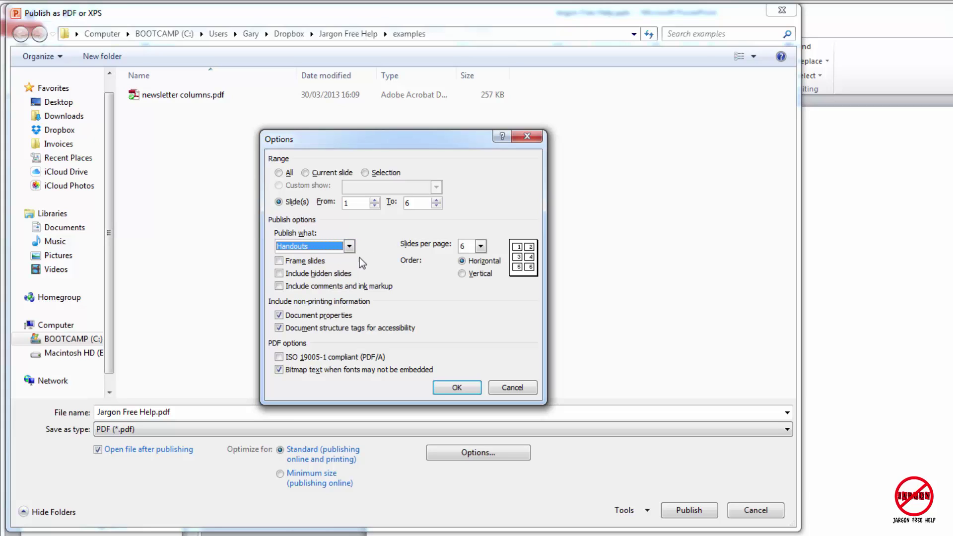
left_click(481, 246)
left_click(467, 281)
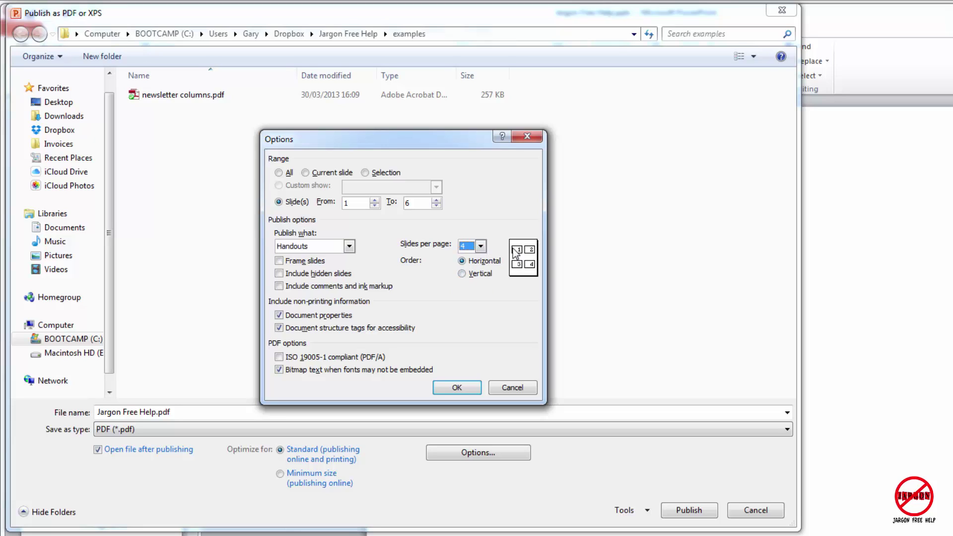
left_click(462, 274)
left_click(479, 247)
Step: Switch the handout order to Horizontal, frame the slides, and exclude hidden slides
left_click(469, 277)
left_click(493, 261)
left_click(479, 274)
left_click(463, 262)
left_click(280, 261)
left_click(275, 274)
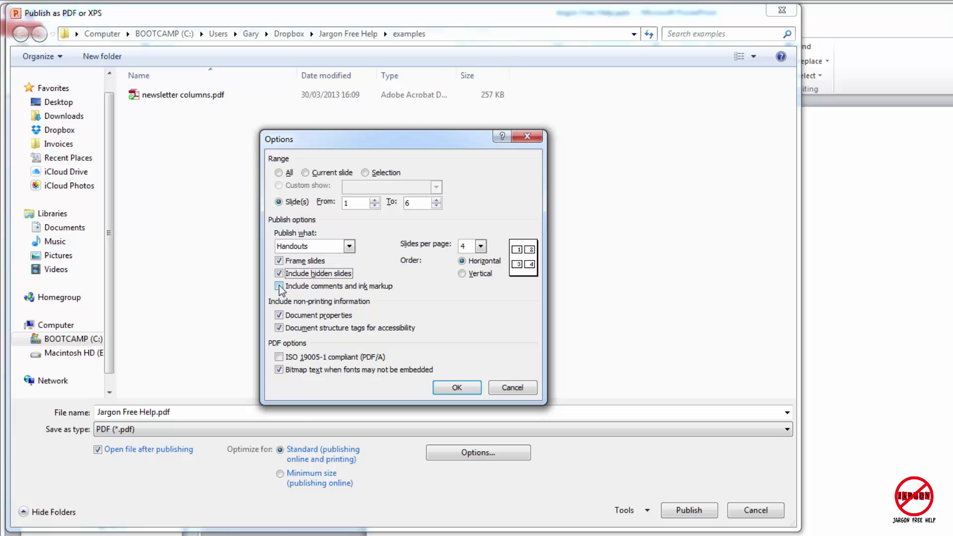
left_click(279, 273)
Step: Set the range to All slides at 6 slides per page and confirm the options
left_click(278, 173)
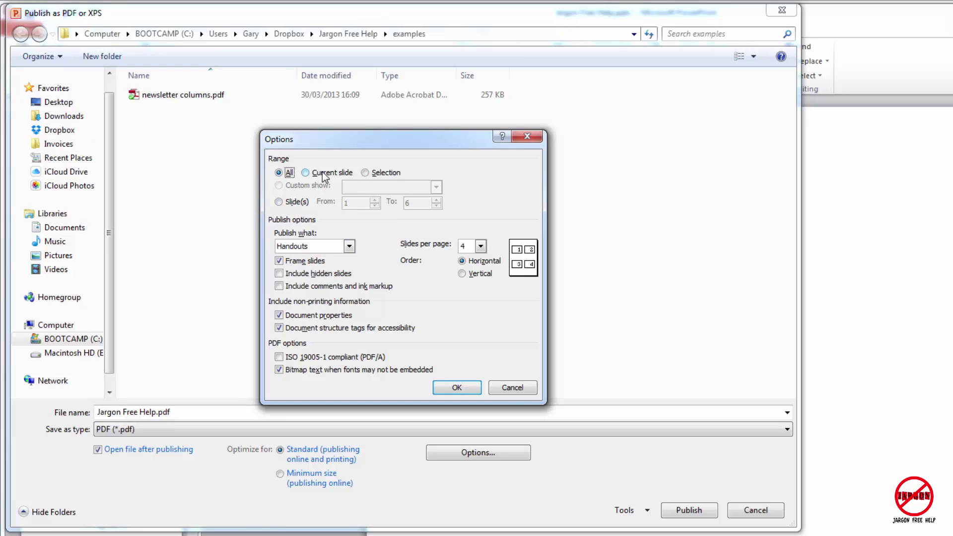
left_click(480, 247)
left_click(472, 292)
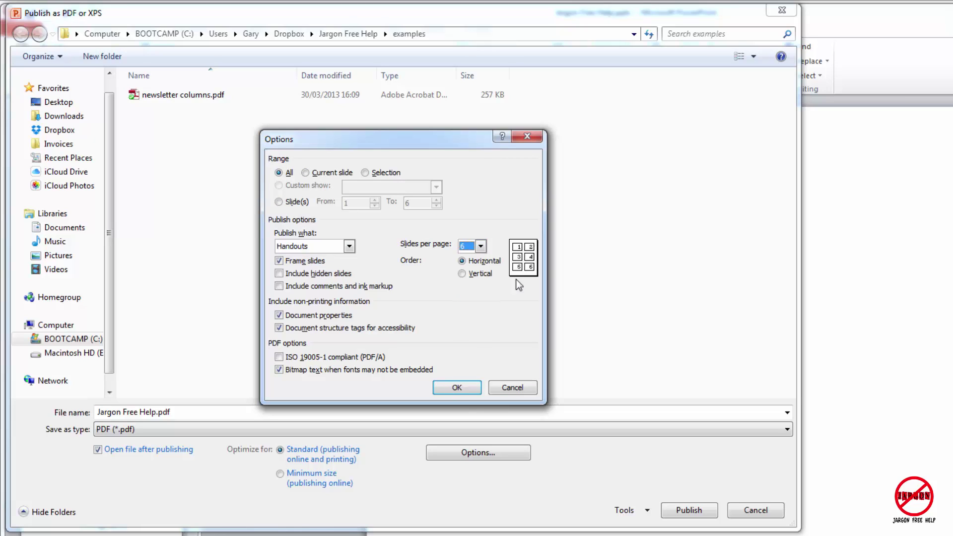
left_click(466, 389)
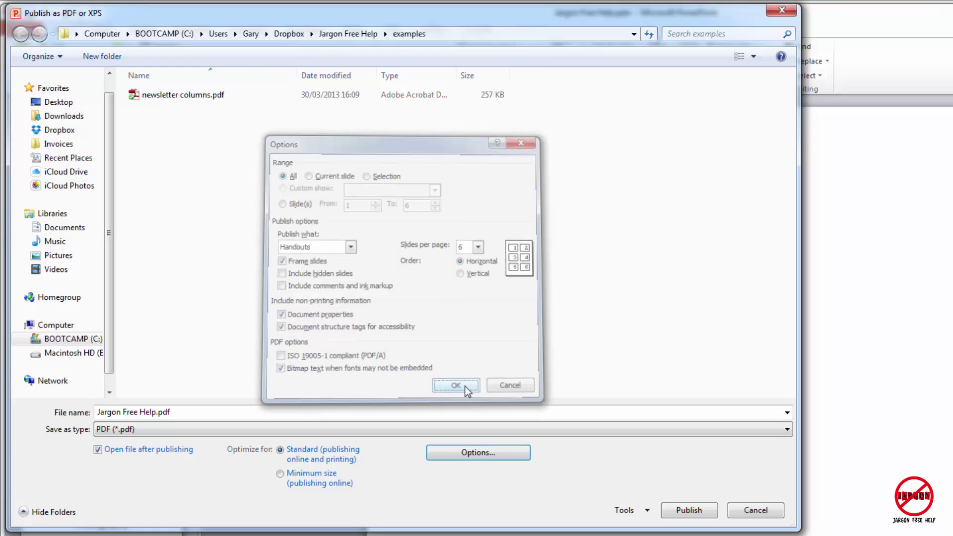
Step: Publish the framed handout PDF and scroll through it in Adobe Reader
left_click(711, 515)
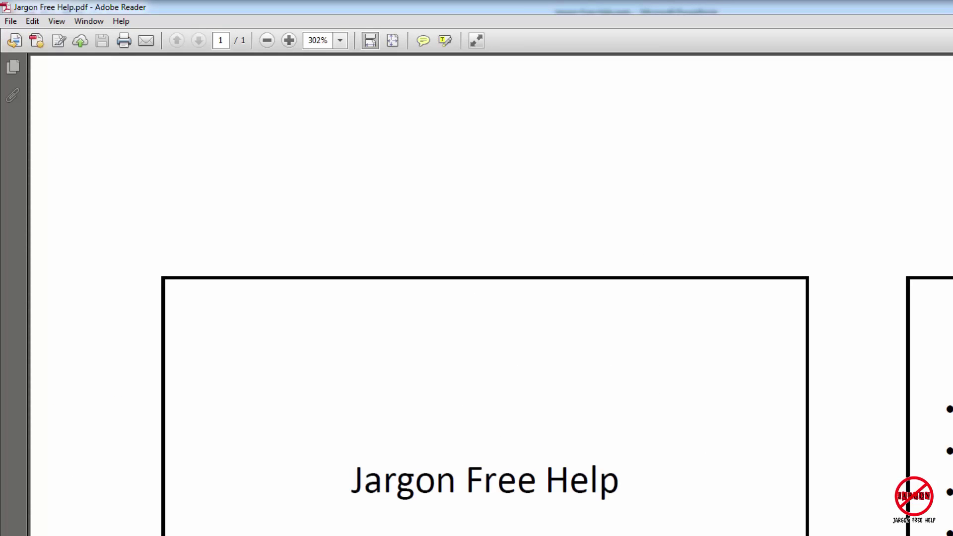
scroll(618, 240, "down", 5)
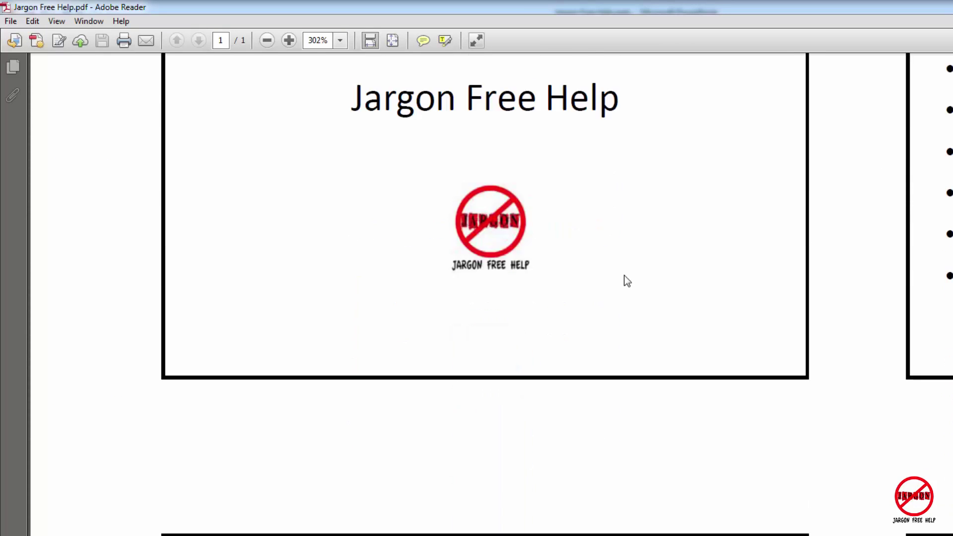
scroll(624, 279, "up", 4)
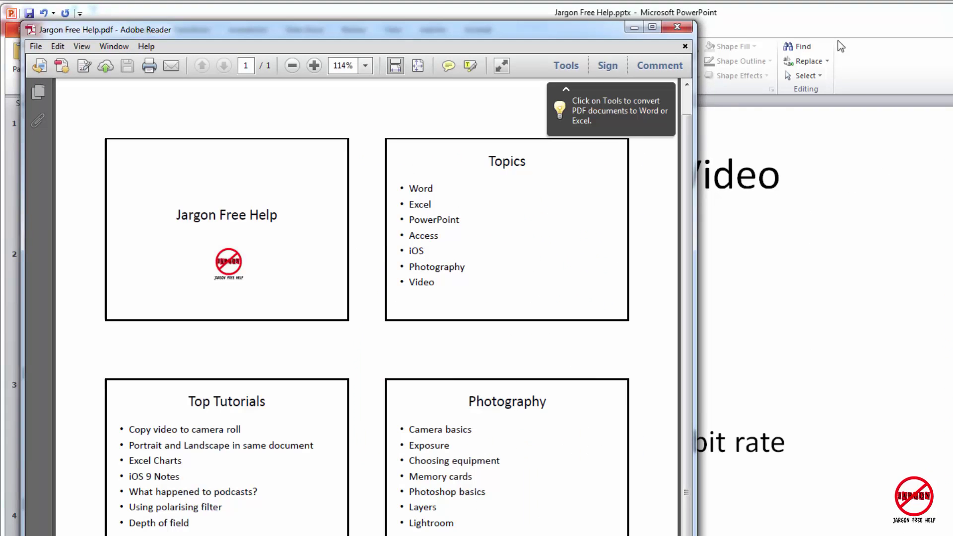
Step: Reposition the Reader window, review the pages again, and close Adobe Reader
left_click_drag(428, 24, 418, 11)
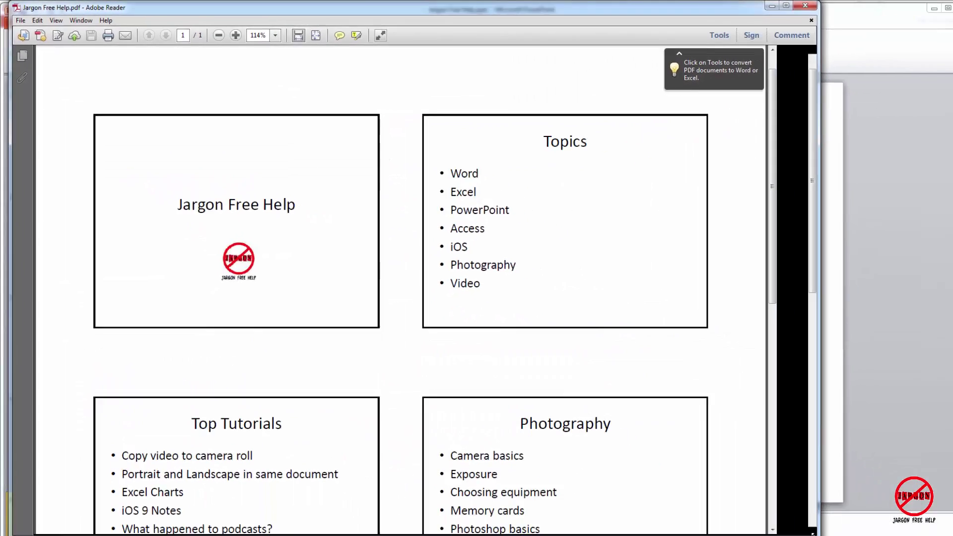
scroll(541, 338, "down", 5)
scroll(541, 339, "down", 5)
scroll(540, 340, "up", 10)
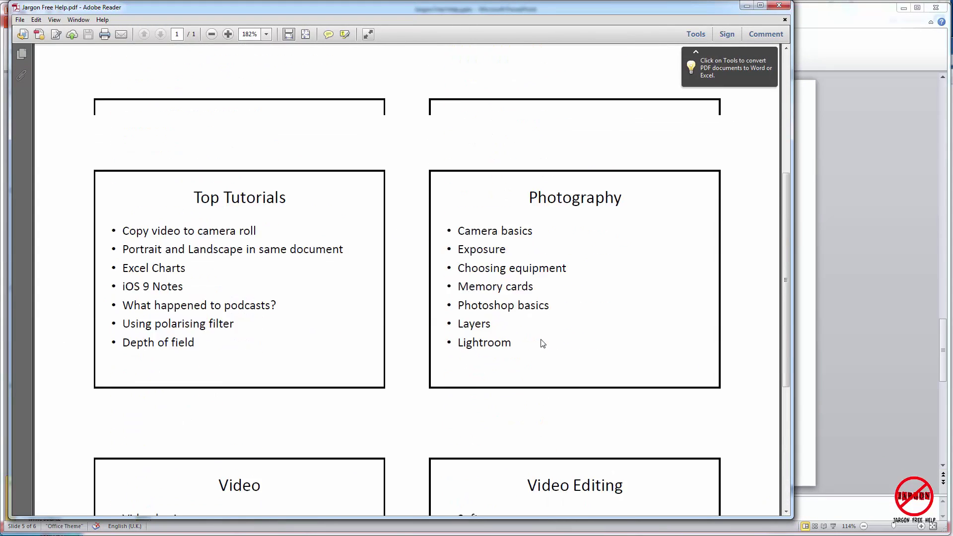
double_click(18, 9)
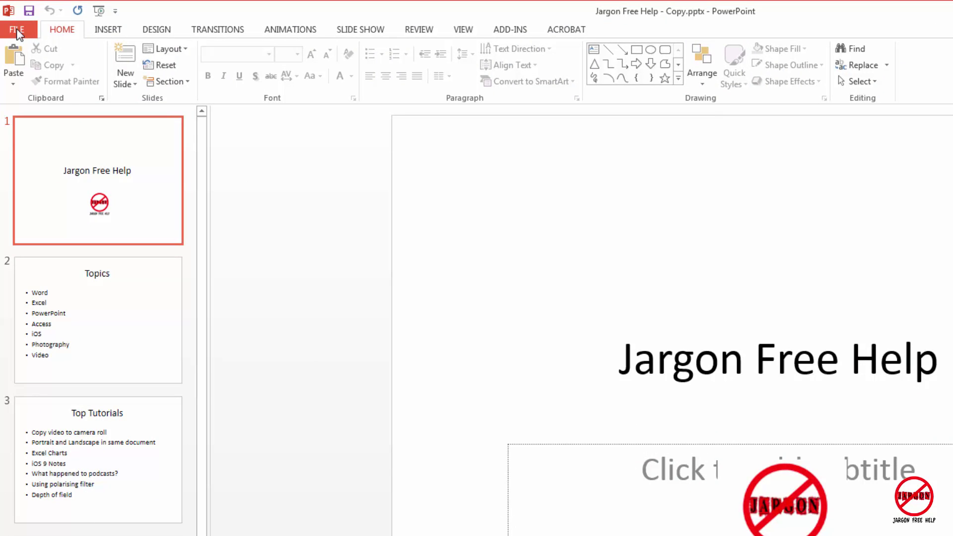
Step: Open Create Adobe PDF options under File > Export, then cancel both dialogs without saving
left_click(16, 31)
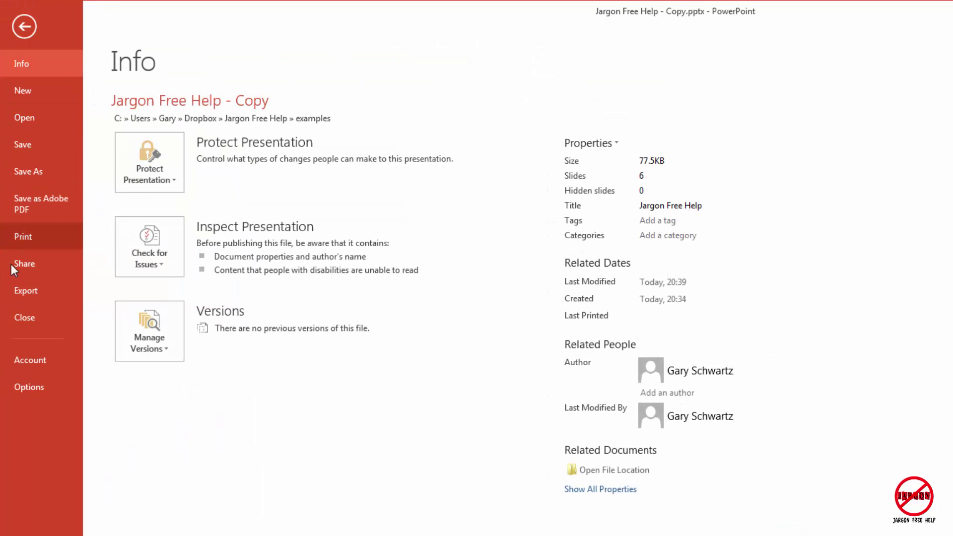
left_click(25, 290)
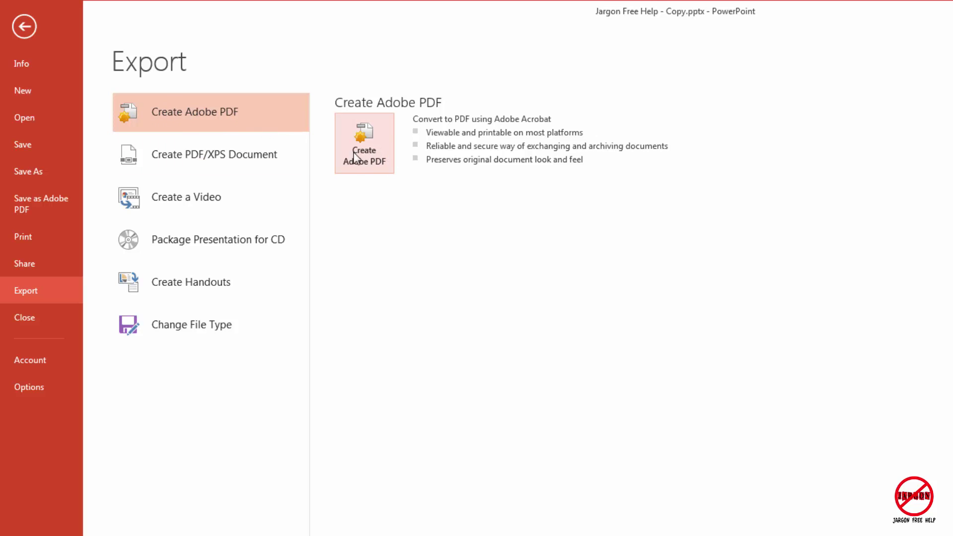
left_click(378, 156)
left_click(669, 507)
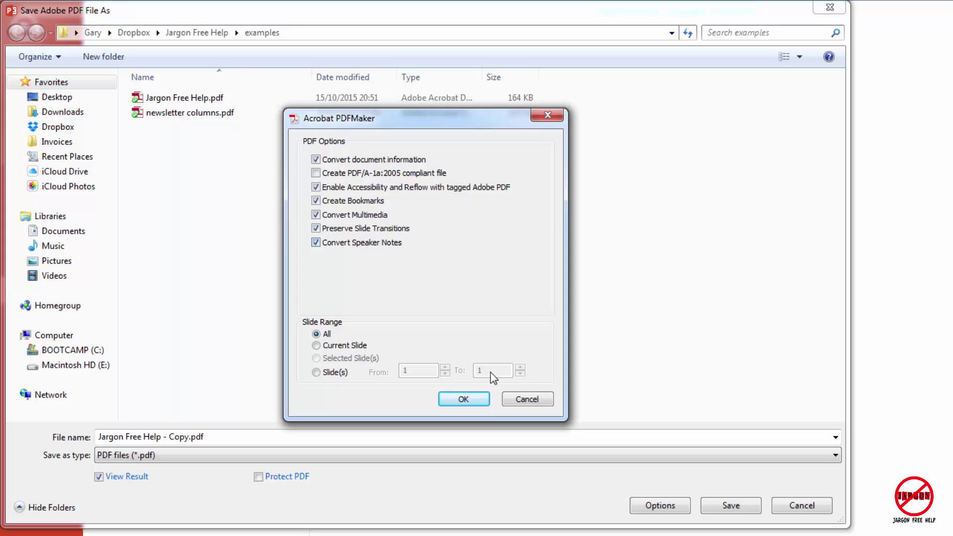
left_click(542, 403)
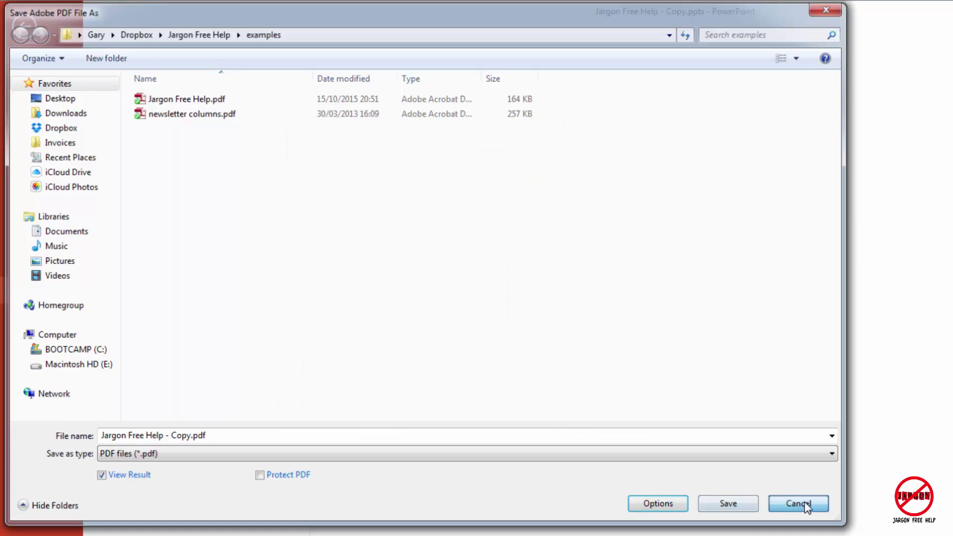
left_click(797, 505)
left_click(157, 164)
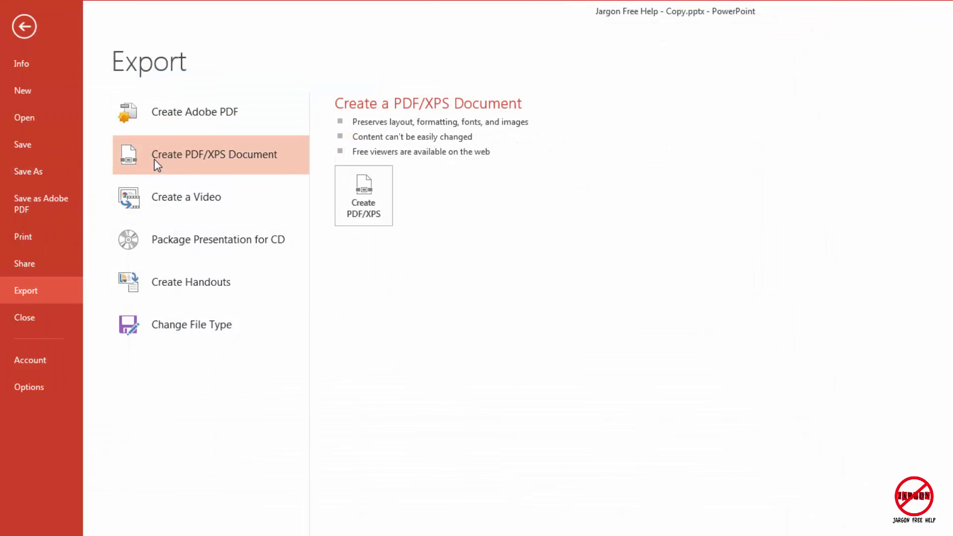
left_click(382, 201)
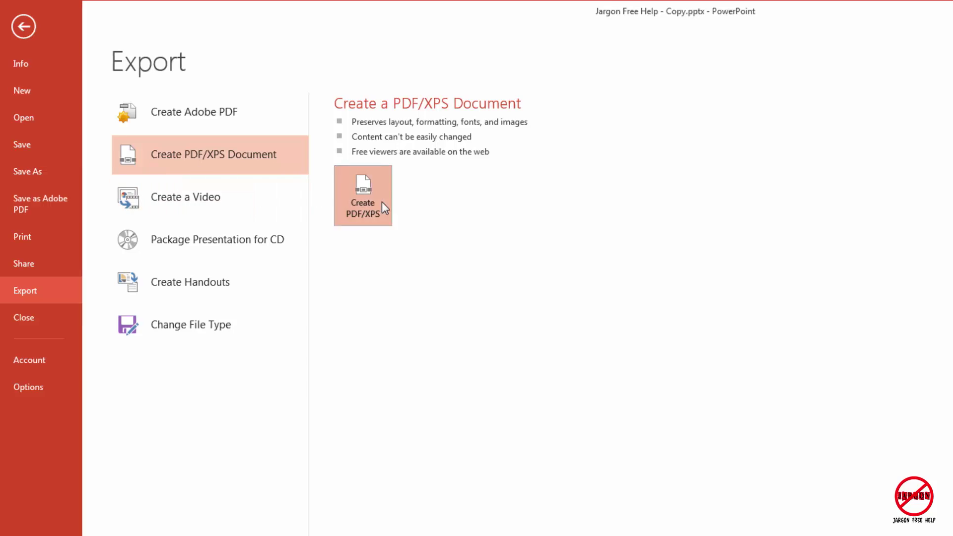
left_click(493, 479)
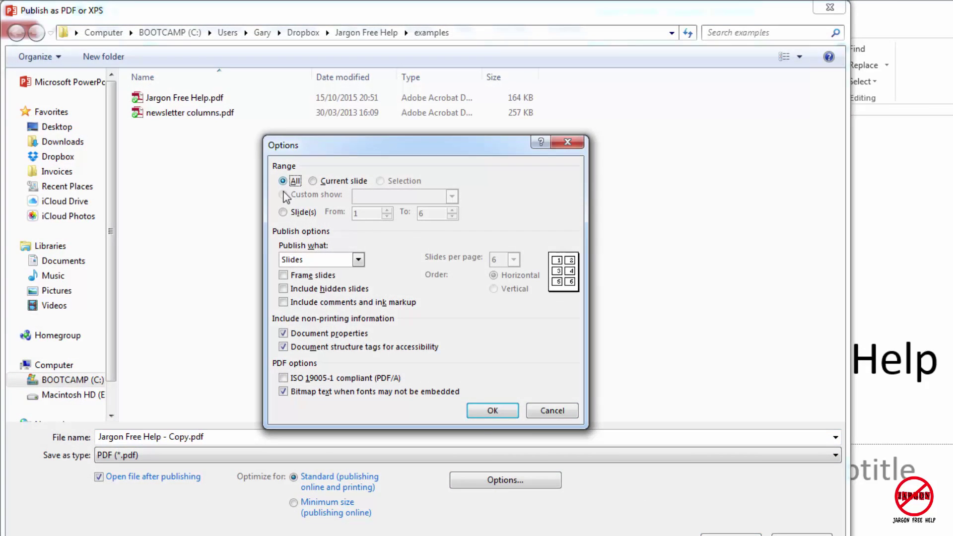
left_click(552, 411)
key("Escape")
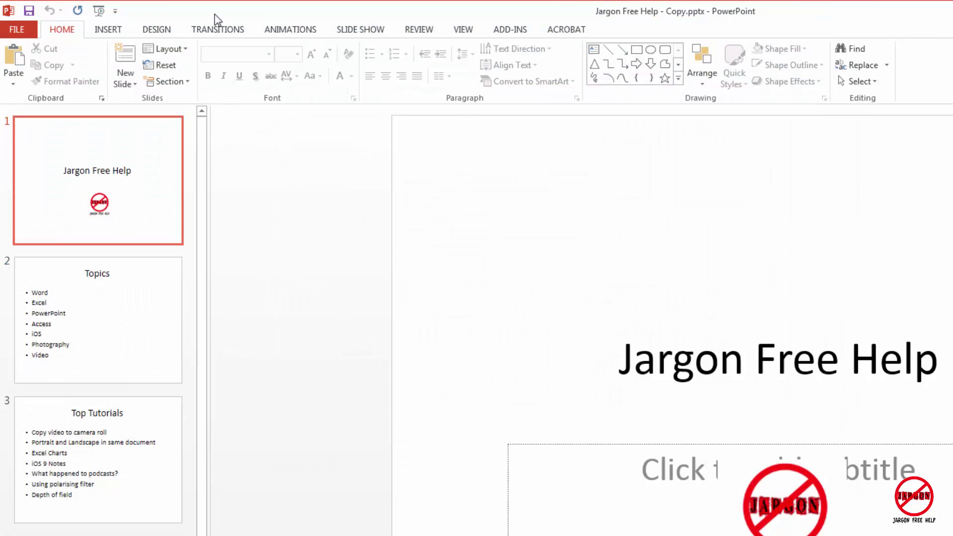
left_click(17, 30)
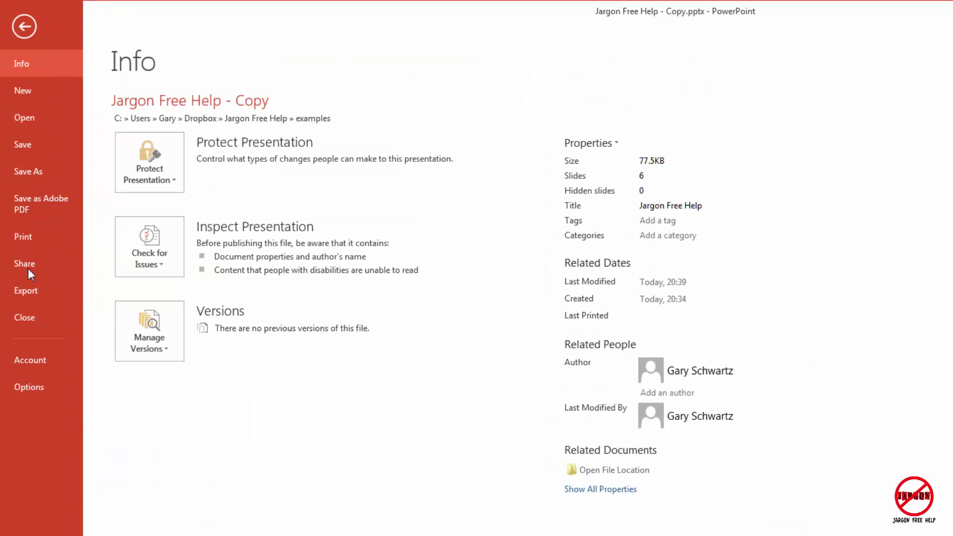
left_click(34, 291)
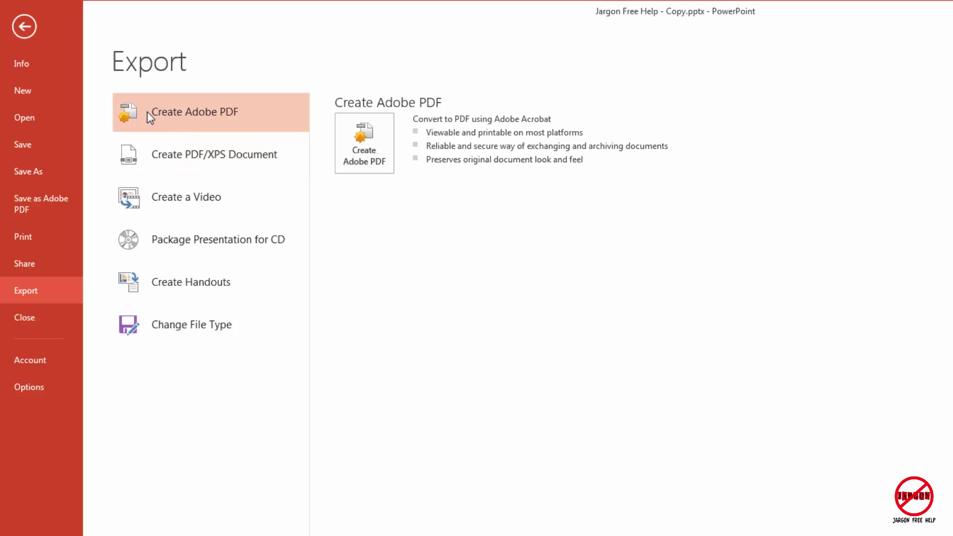
left_click(213, 160)
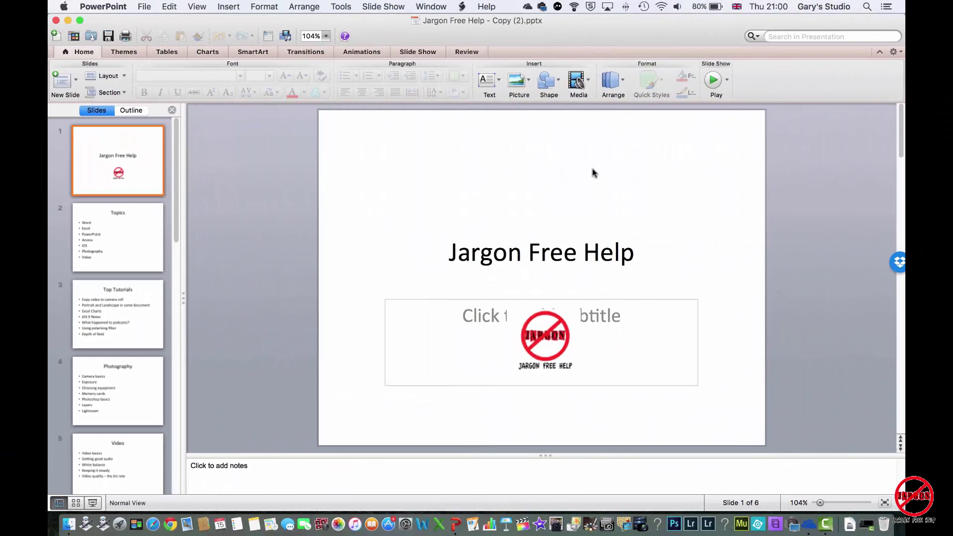
Step: Choose Print... from the File menu to open the Print dialog
left_click(144, 7)
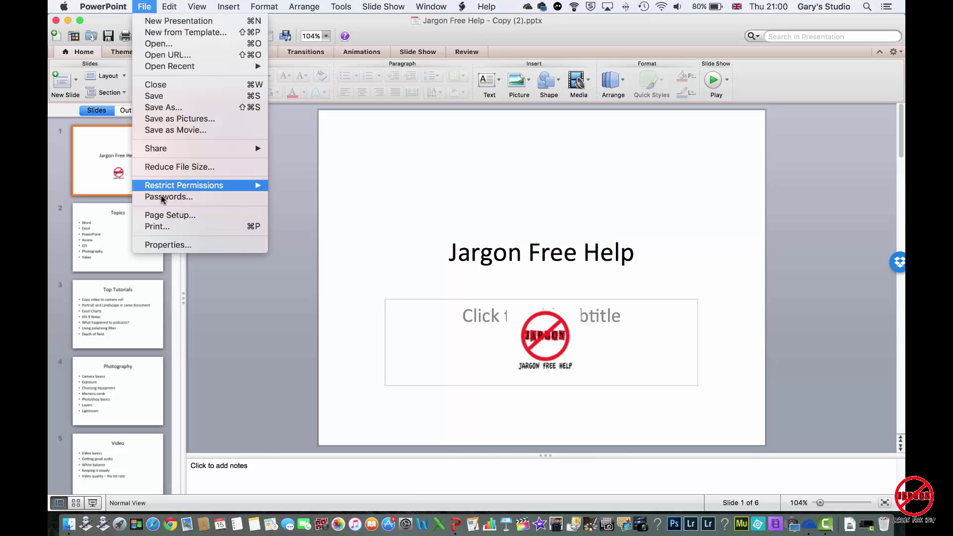
left_click(149, 227)
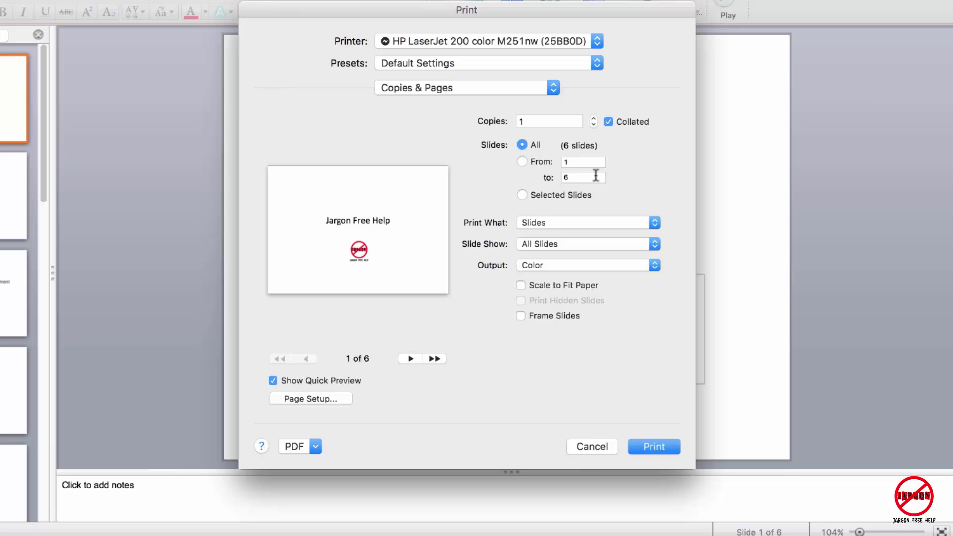
Step: Print all slides as 6-per-page Handouts with Black and White output
left_click(608, 229)
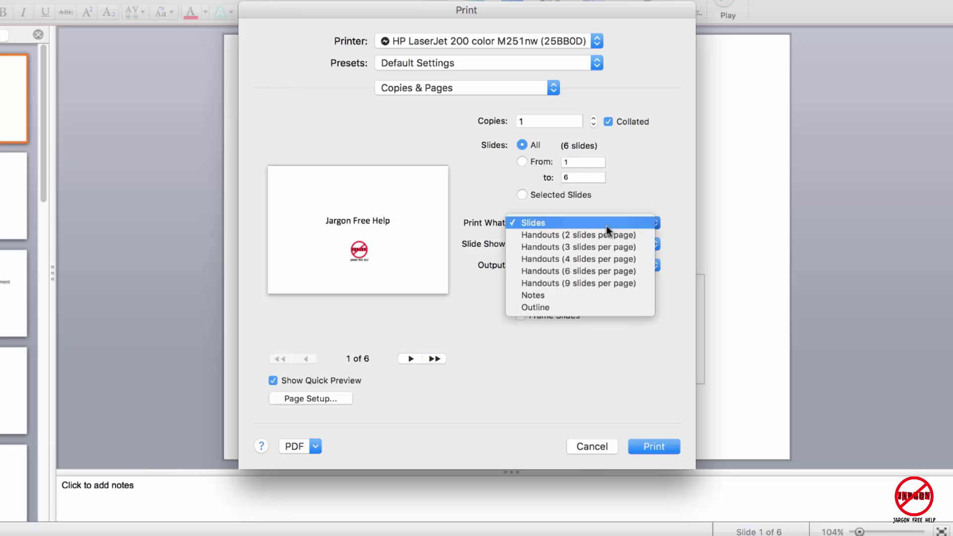
left_click(600, 270)
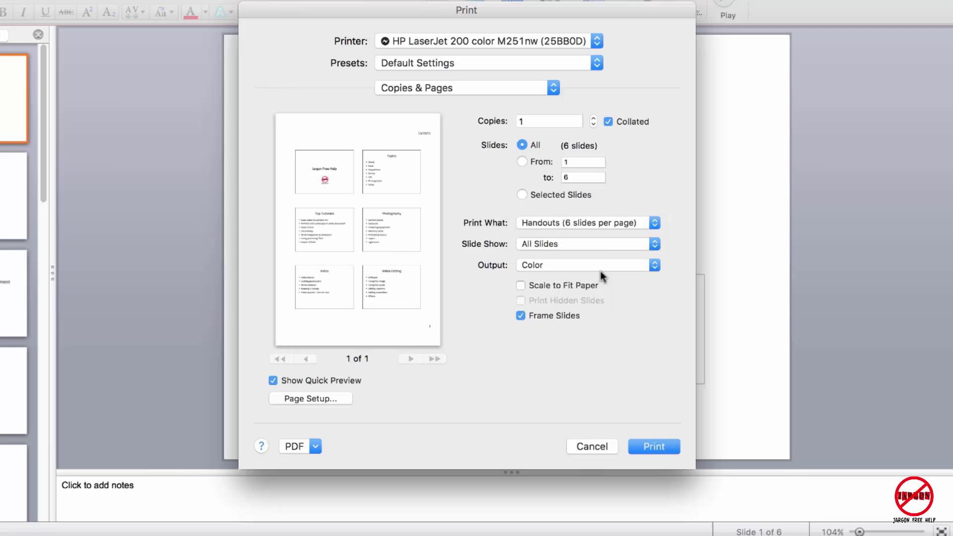
left_click(596, 244)
left_click(595, 243)
left_click(560, 268)
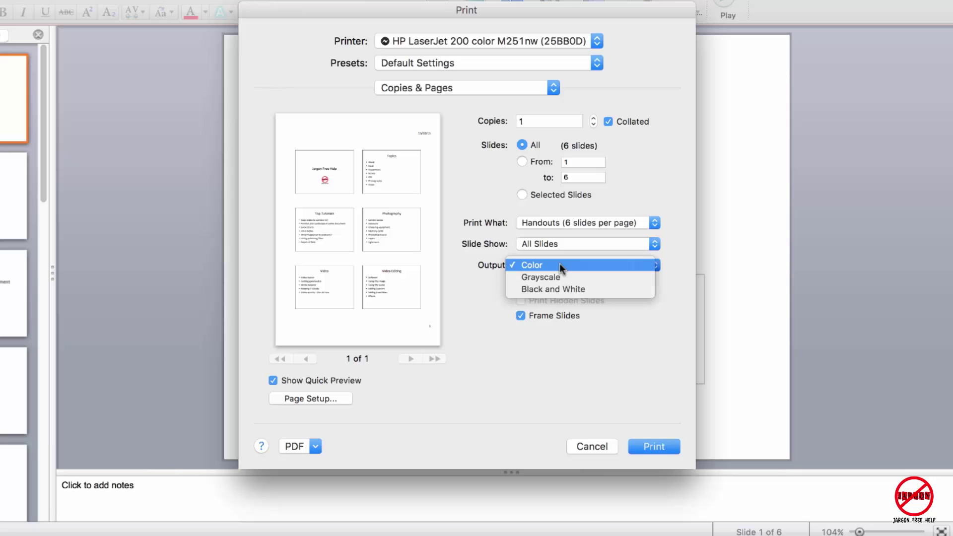
left_click(561, 289)
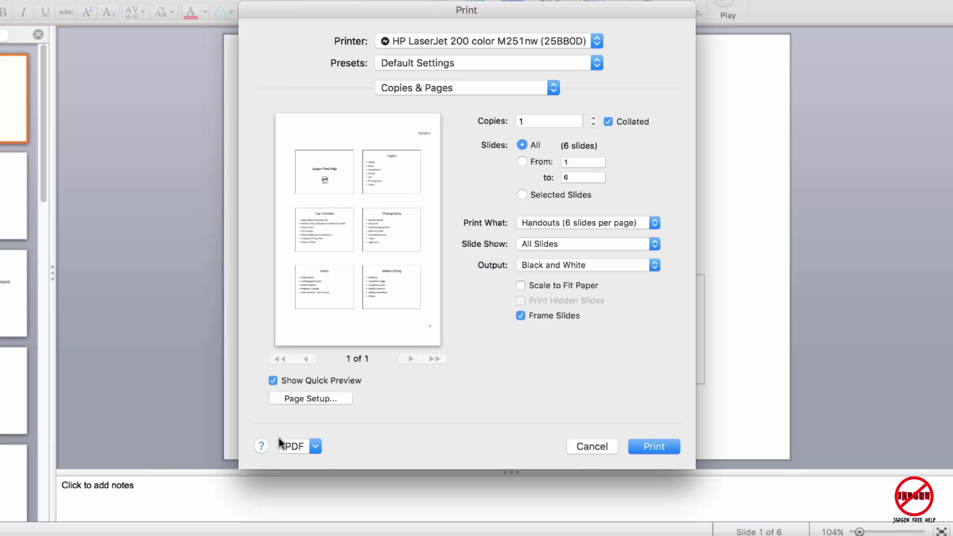
Step: Save the printout via Save as PDF as Jargon Free Help - Copy (2).pptx.pdf
left_click(313, 450)
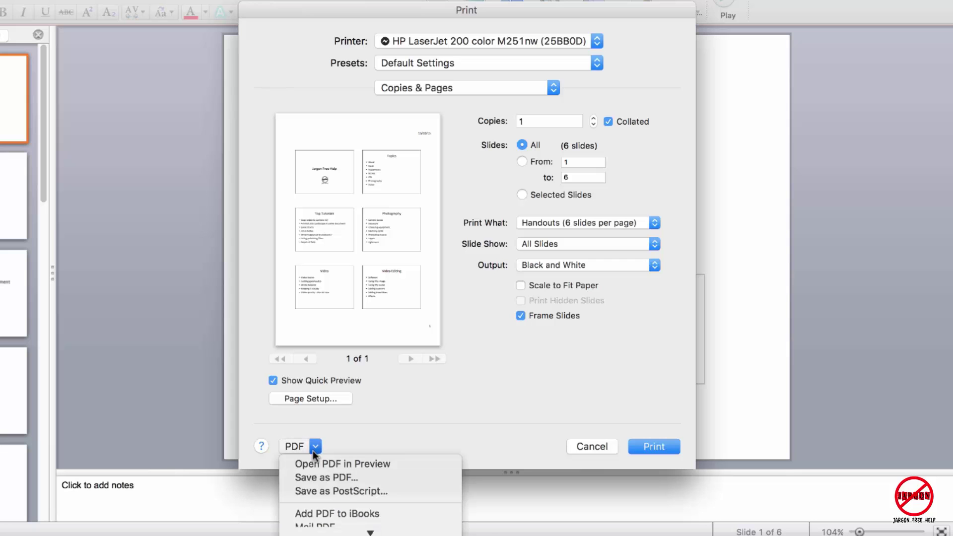
left_click(318, 477)
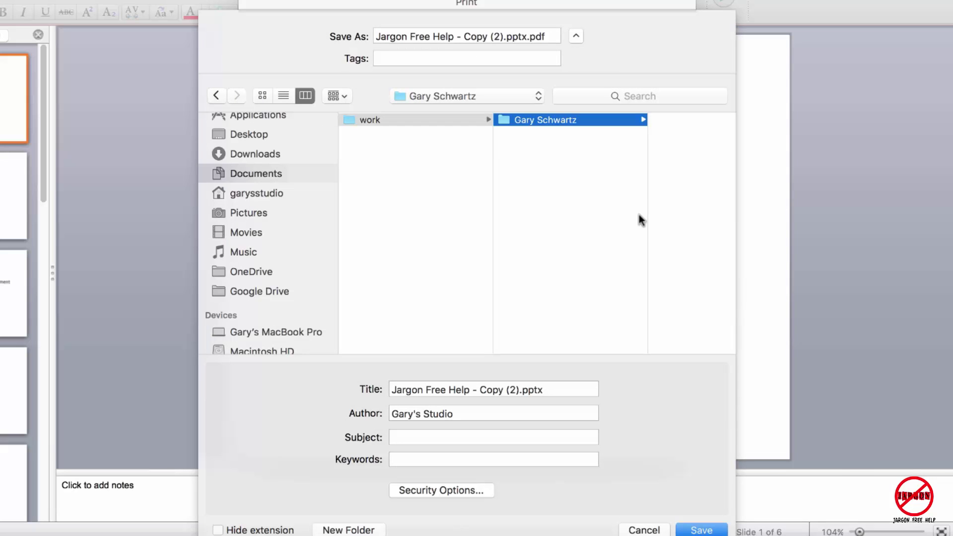
left_click(712, 530)
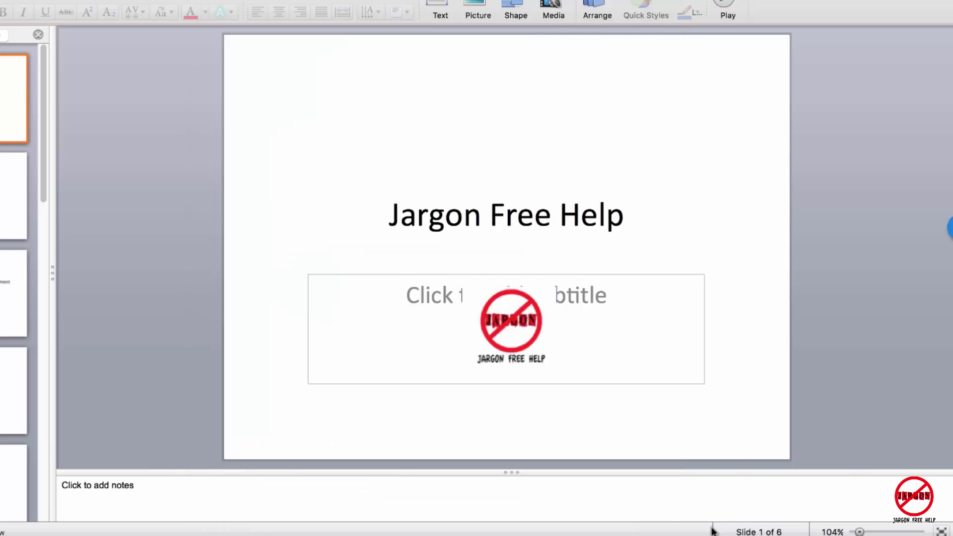